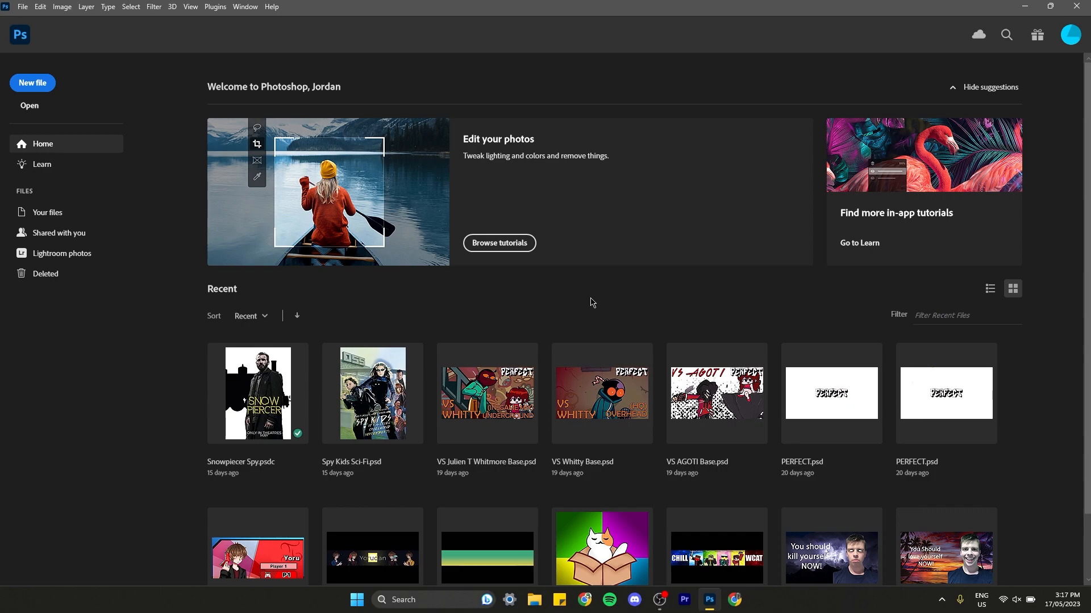
- Start a new document to bring up its size and preset settings
click(23, 6)
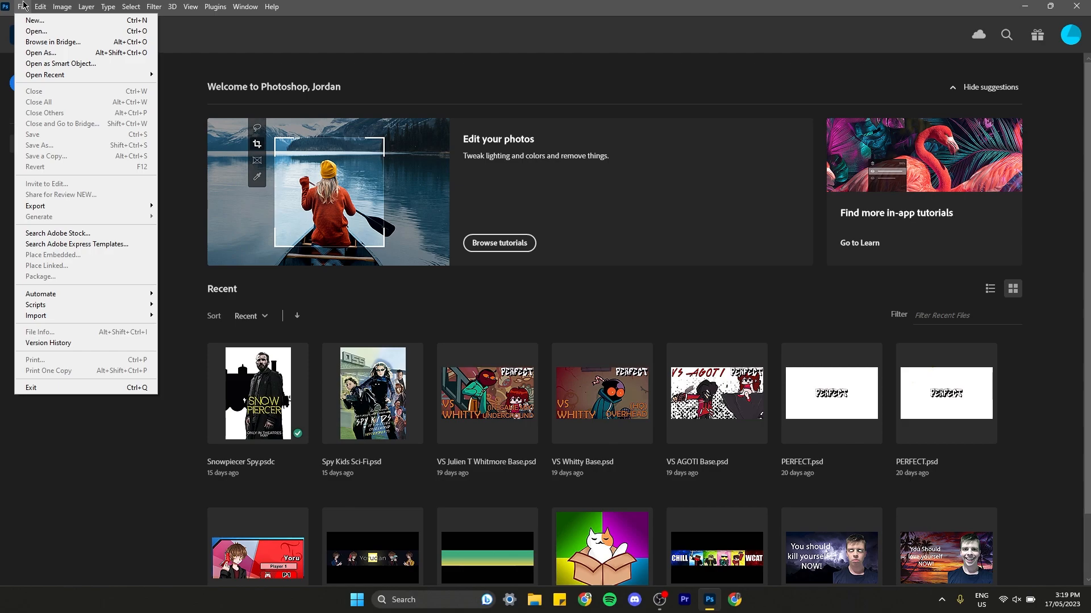
click(340, 63)
click(26, 6)
click(33, 20)
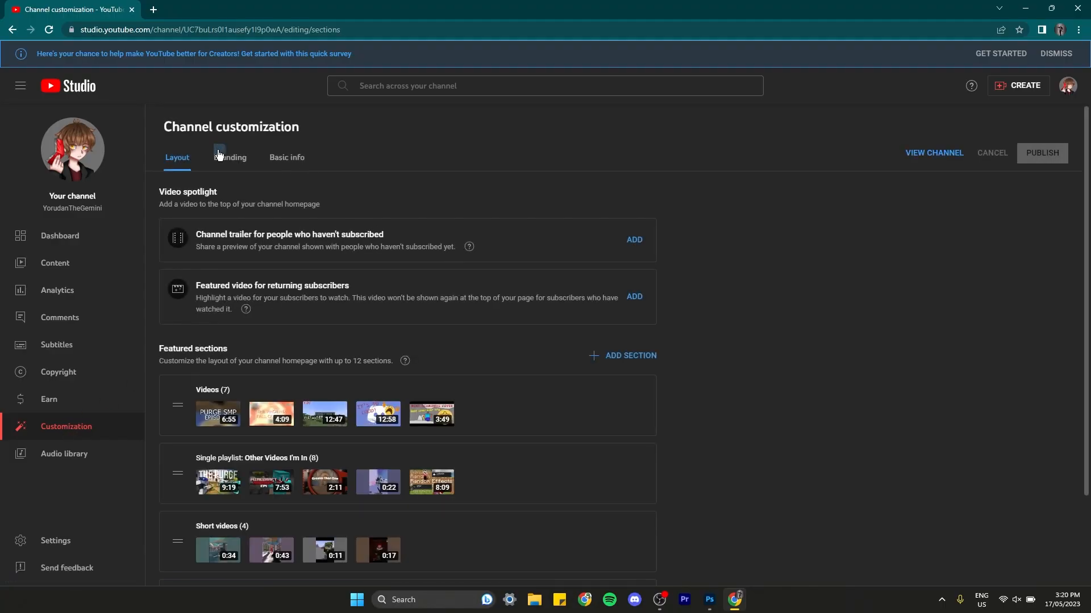
- Switch to the browser and look through the Branding and Basic info sections of the YouTube channel customization
click(223, 157)
click(281, 159)
click(238, 159)
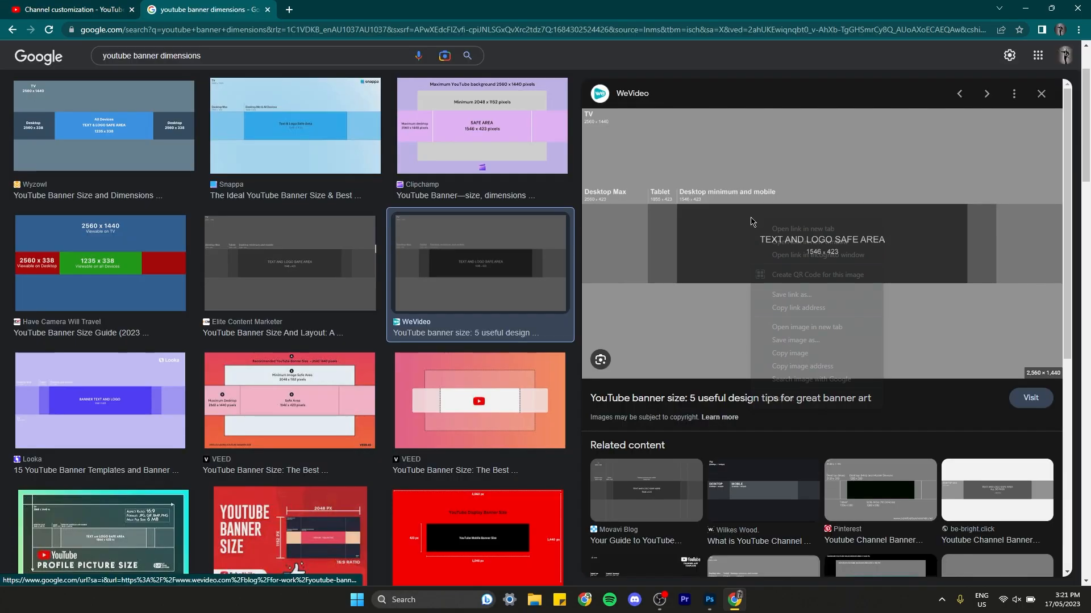
- Open the WeVideo YouTube banner size image from the search results in its own browser tab and view it
right_click(752, 222)
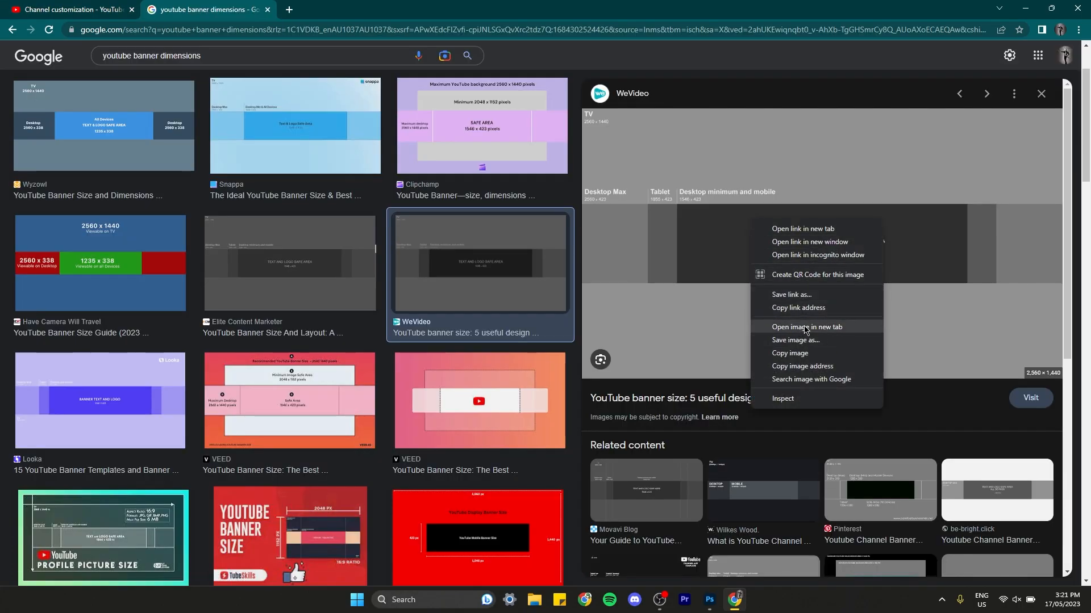
click(797, 327)
click(372, 4)
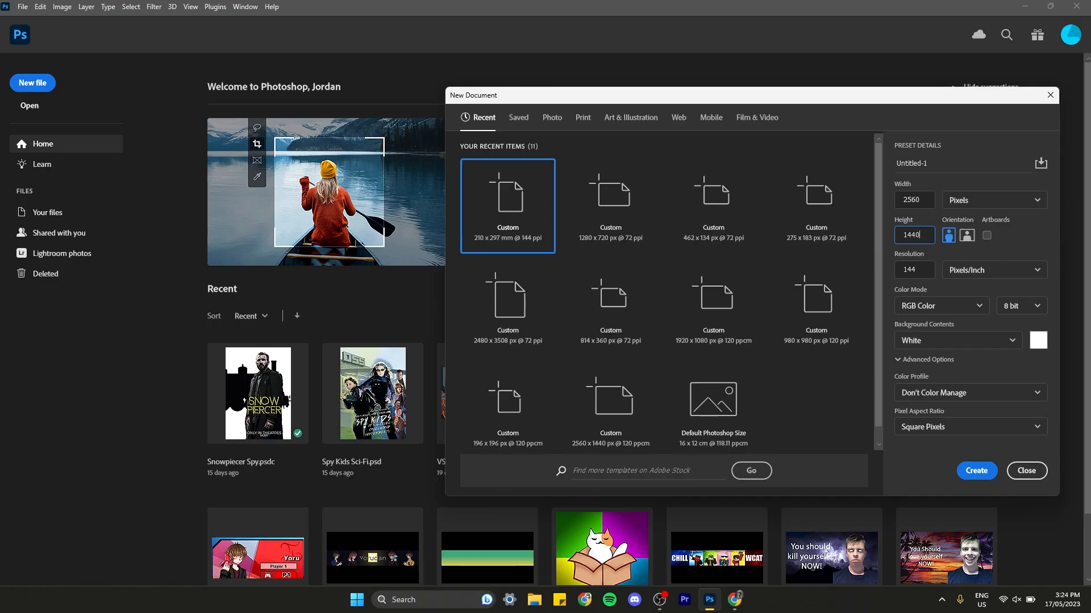
- Create the 2560 × 1440 px document at 144 ppi and fill its background with black
click(973, 477)
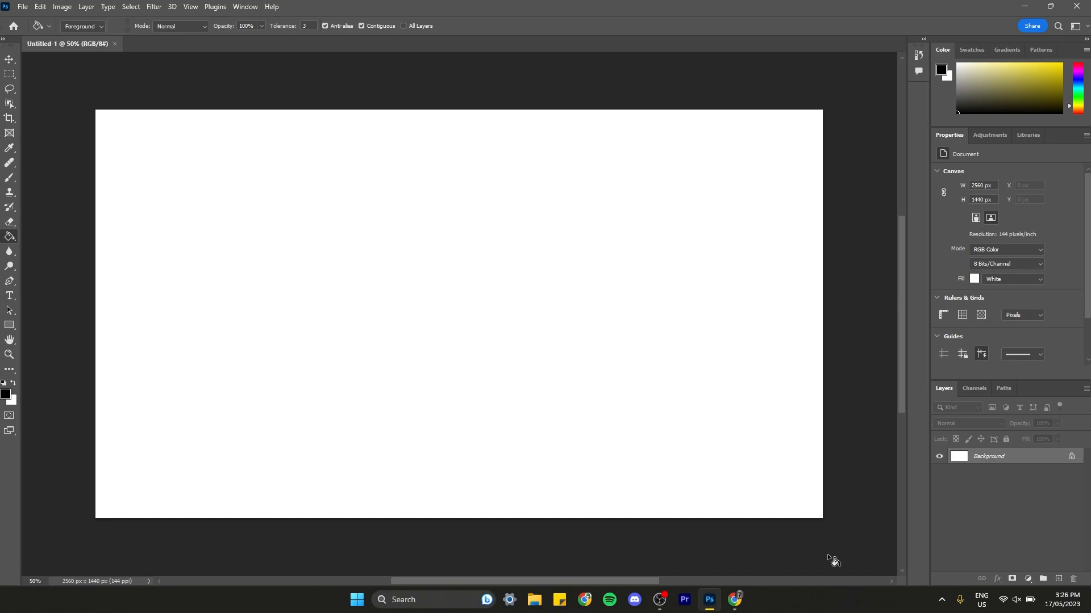
click(695, 464)
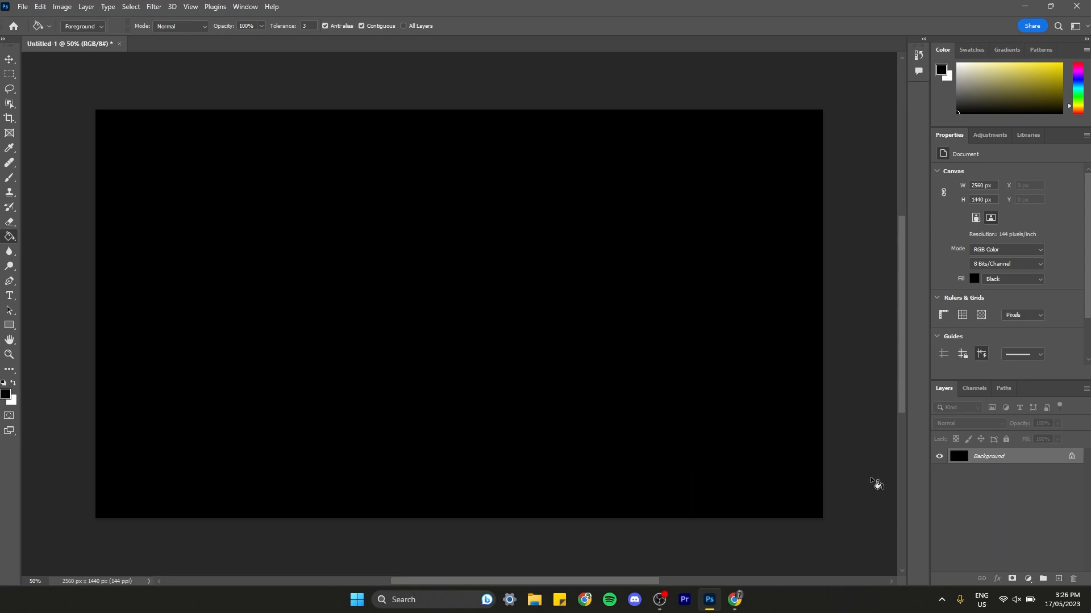
- Create a white 1546 × 423 px rectangle on the black canvas
key(x)
click(9, 325)
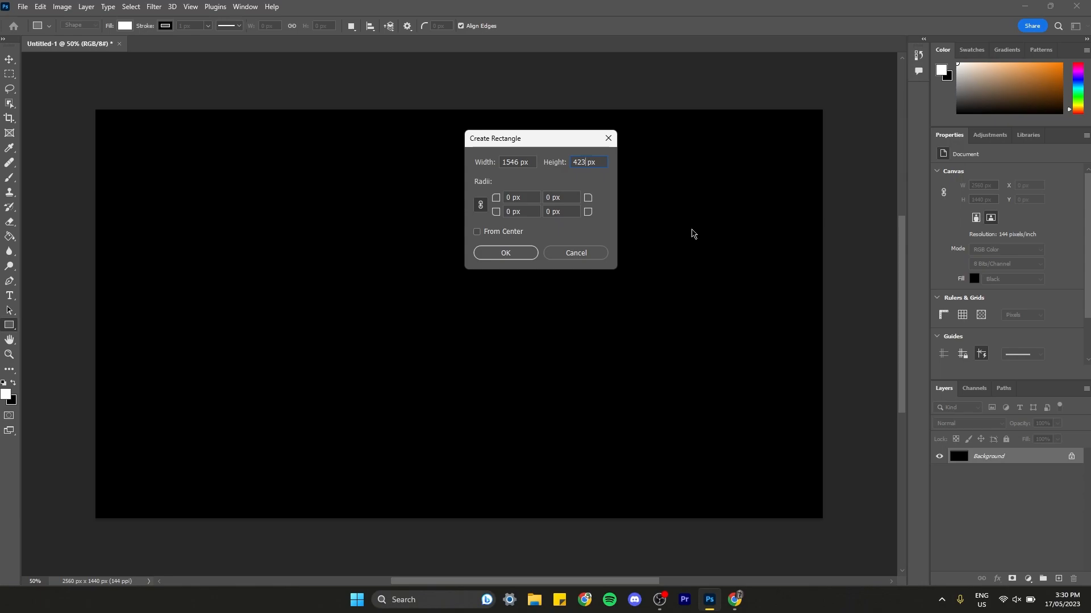
click(508, 254)
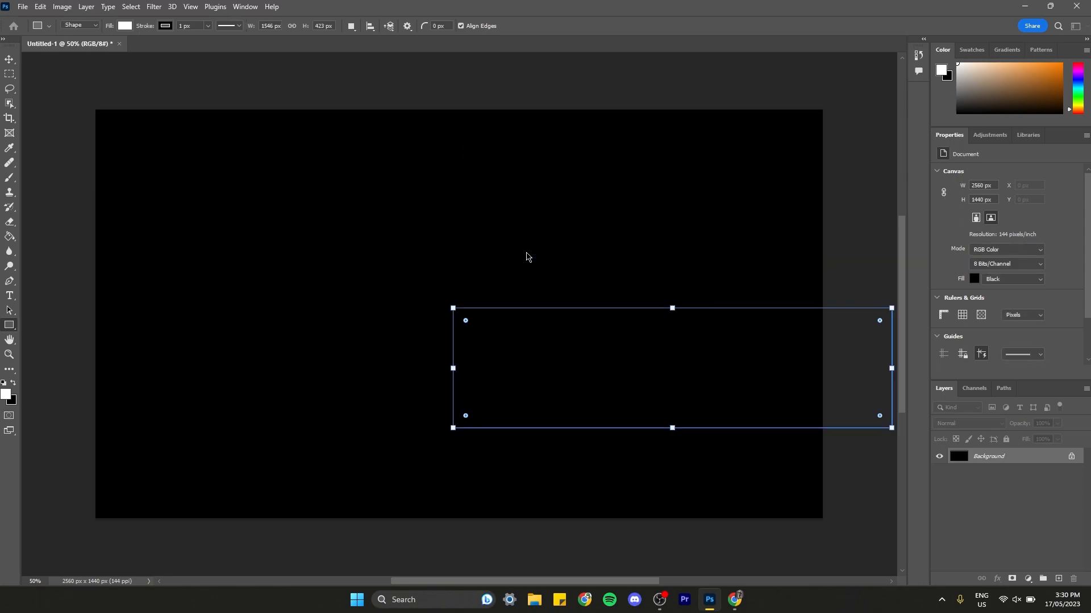
- Align the white rectangle to the canvas and centre it both horizontally and vertically
click(370, 26)
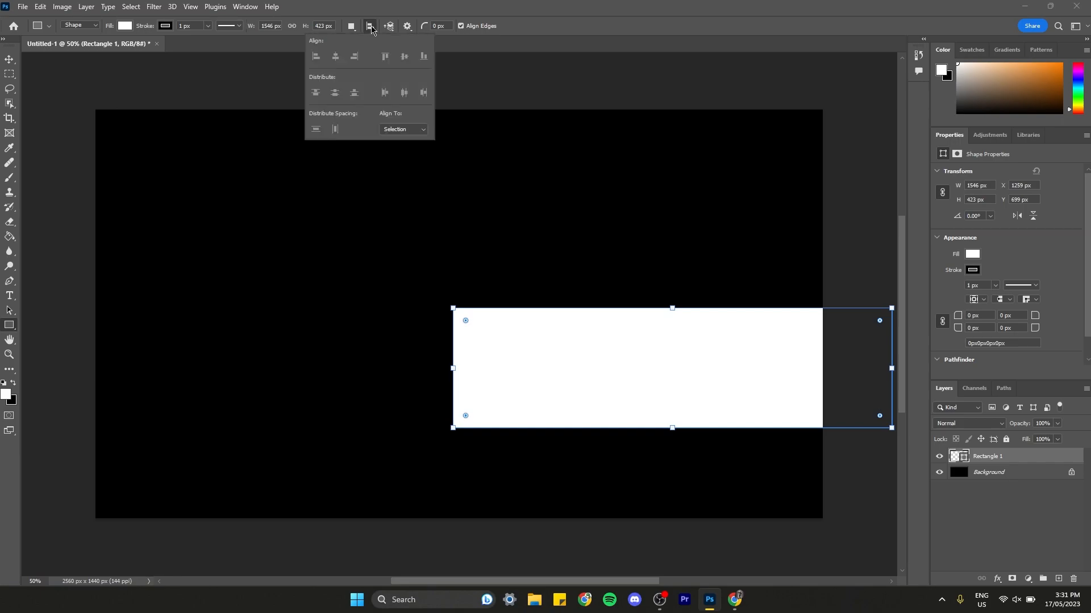
click(403, 129)
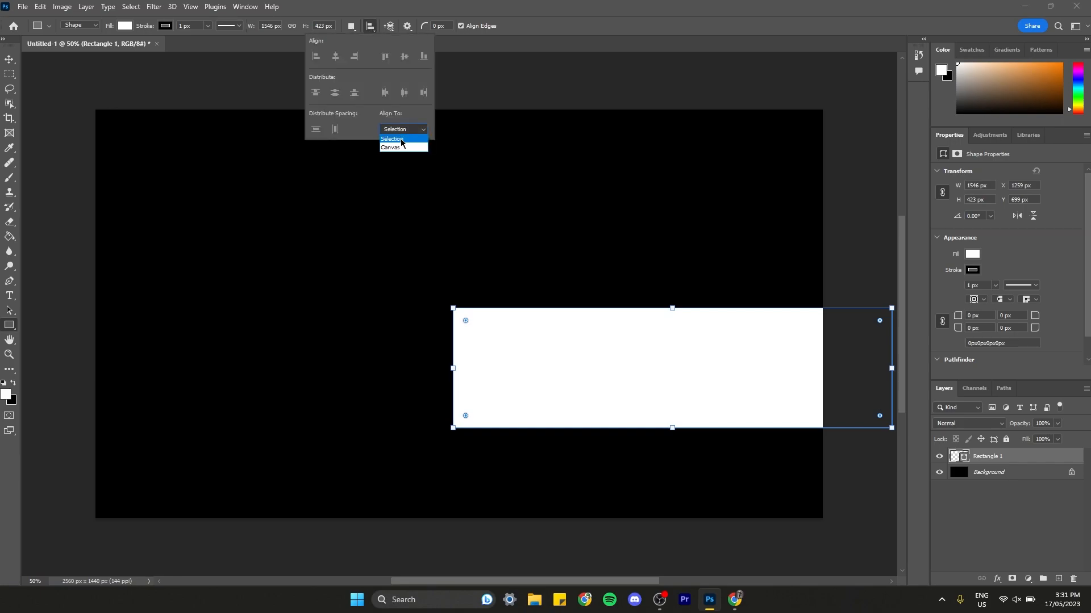
click(401, 148)
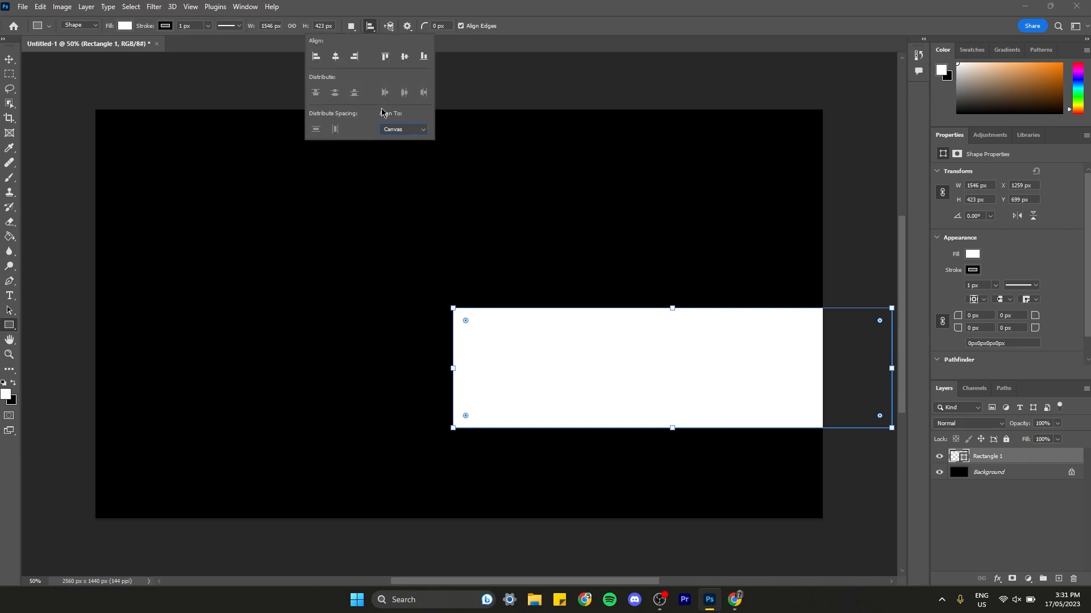
click(336, 57)
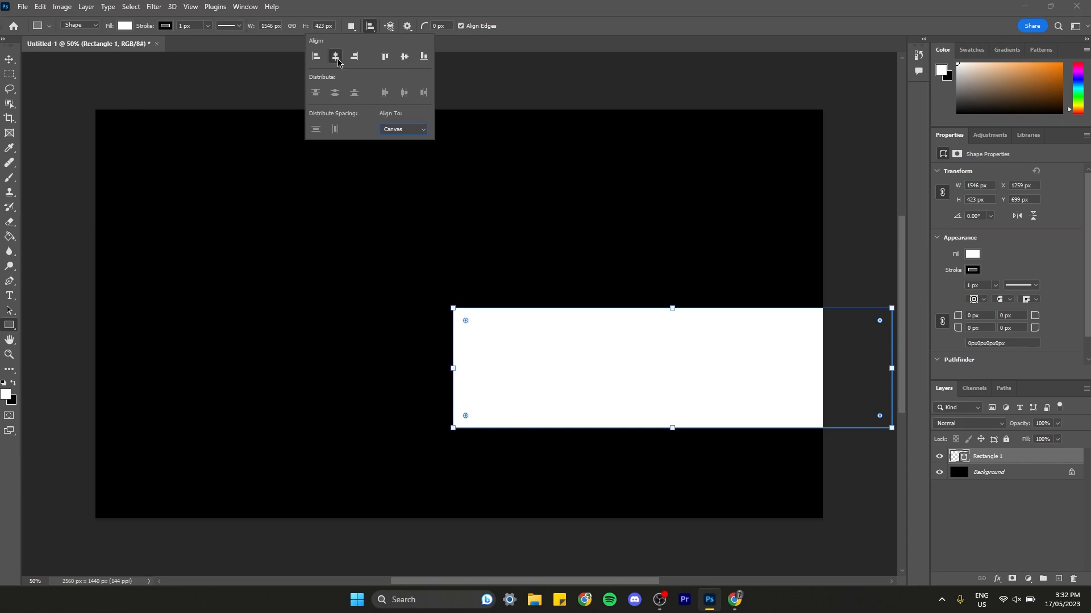
click(404, 57)
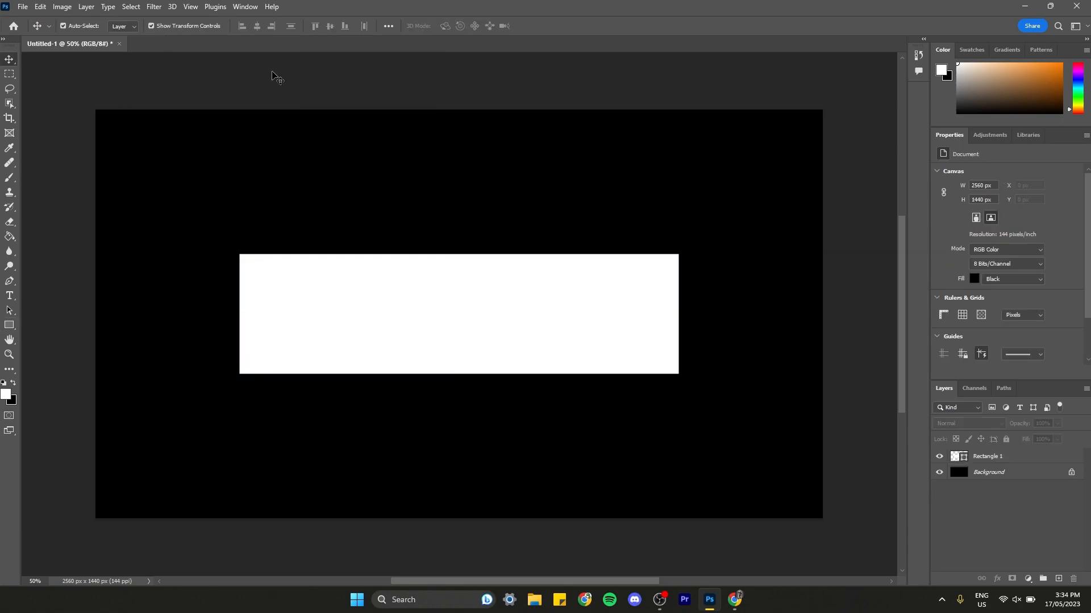
- Show the rulers around the canvas
click(192, 6)
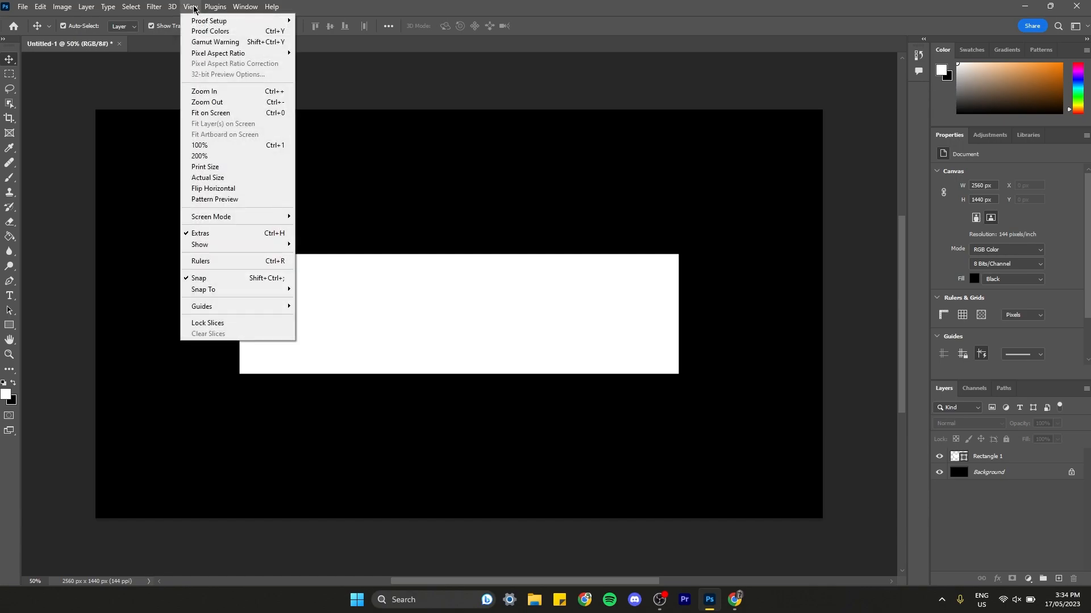
click(222, 261)
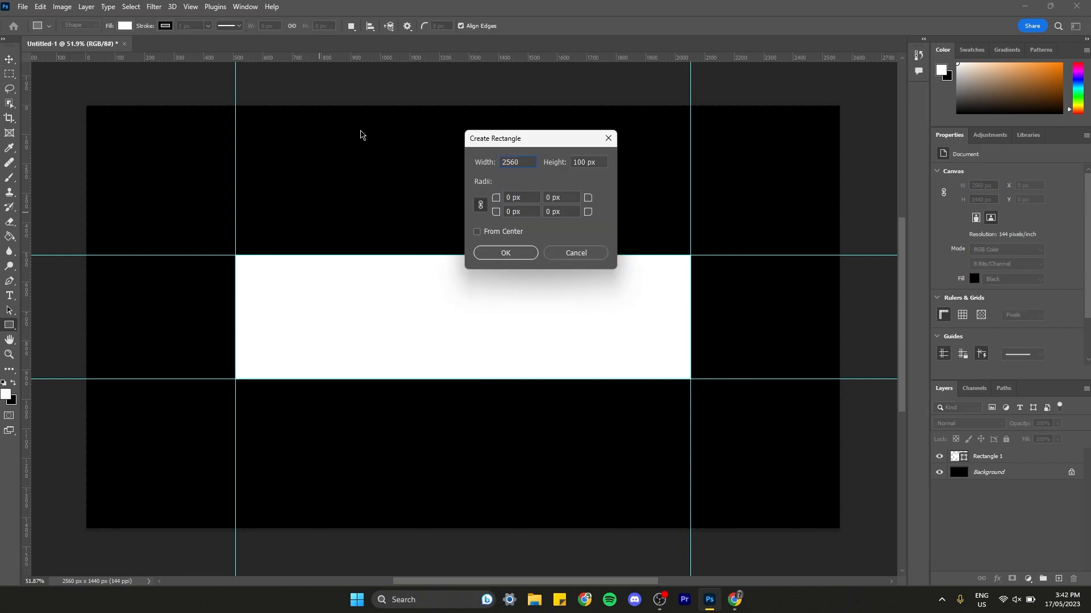
- Create a second white rectangle of 2560 × 423 px for the full-width desktop banner area
click(583, 162)
key(BackSpace)
key(BackSpace)
key(BackSpace)
text(420)
click(535, 252)
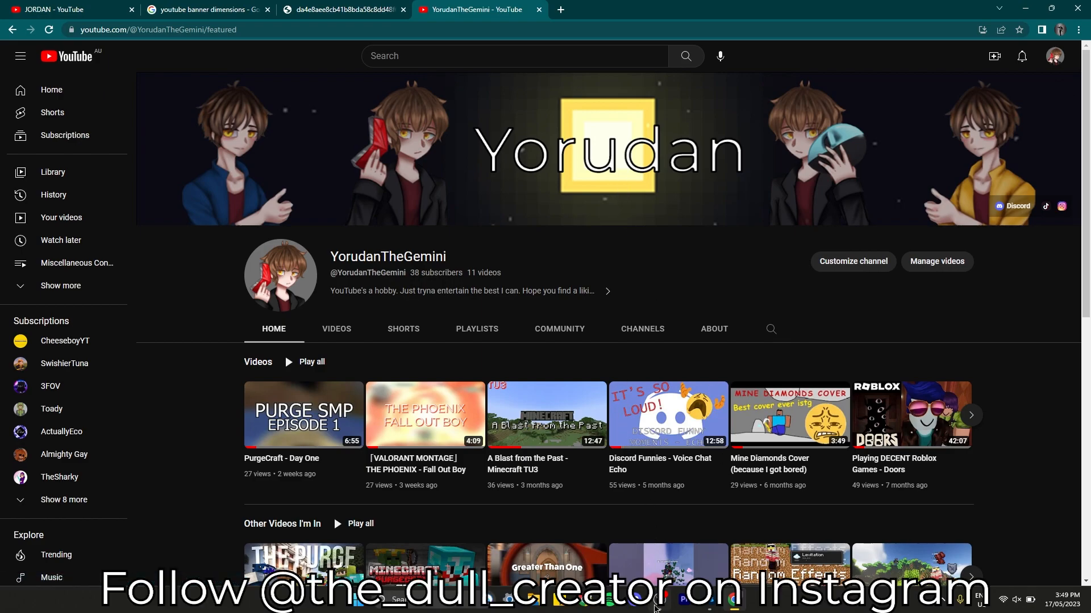
click(658, 600)
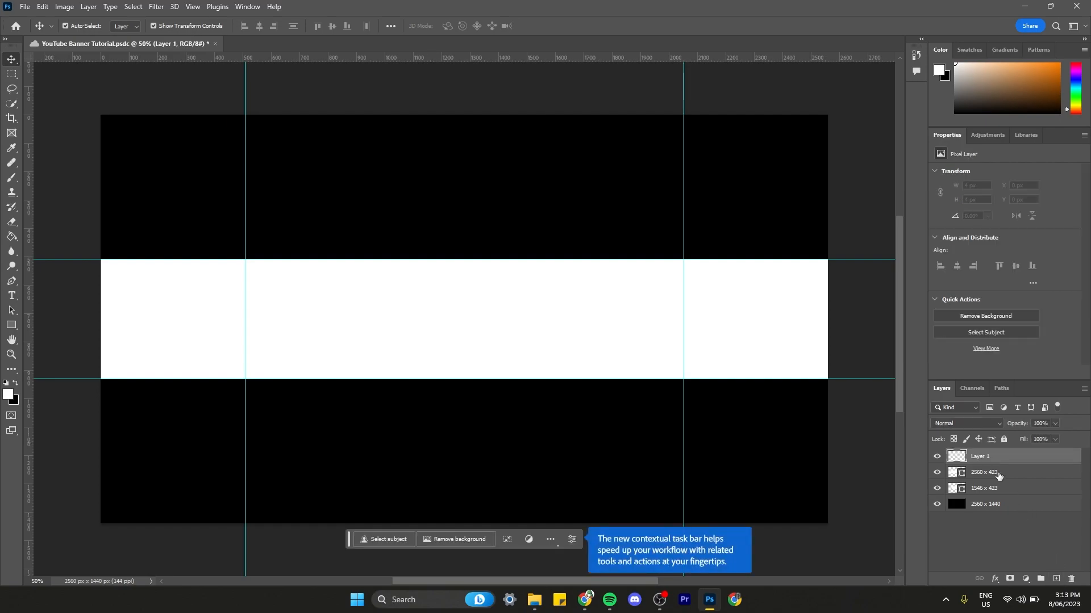
- Clip Layer 1 to the 2560 x 423 rectangle and shift the Fun - Sac image within the white strip
right_click(992, 460)
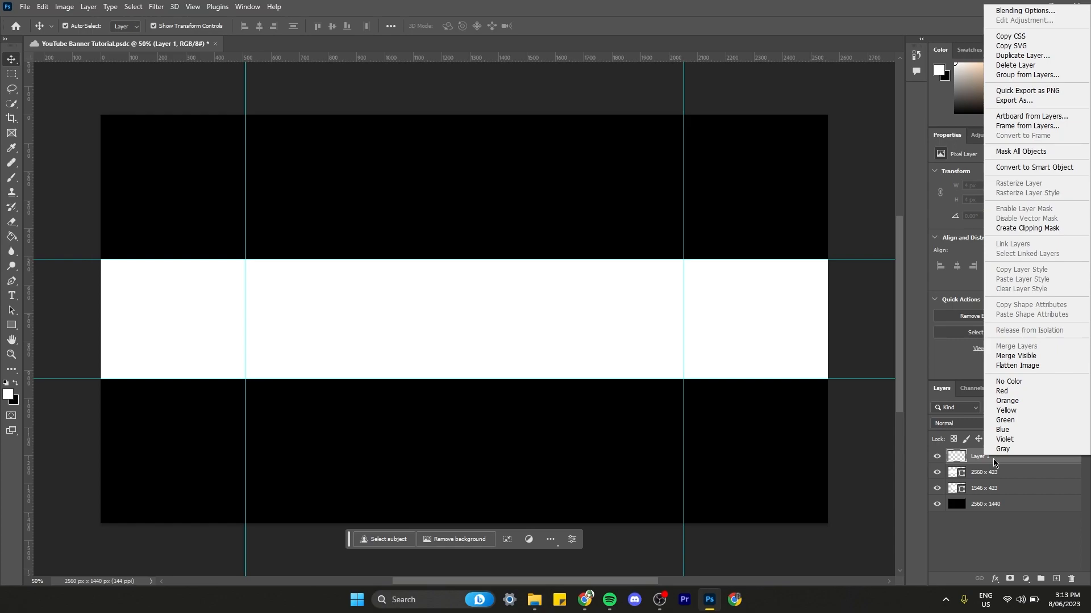
click(1017, 229)
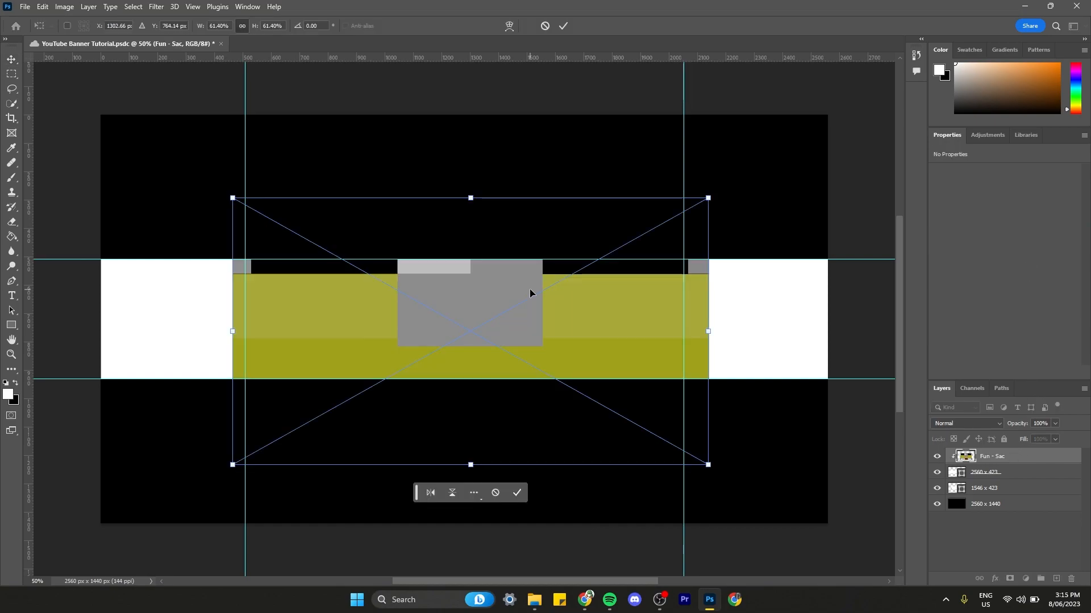
drag(503, 261, 611, 268)
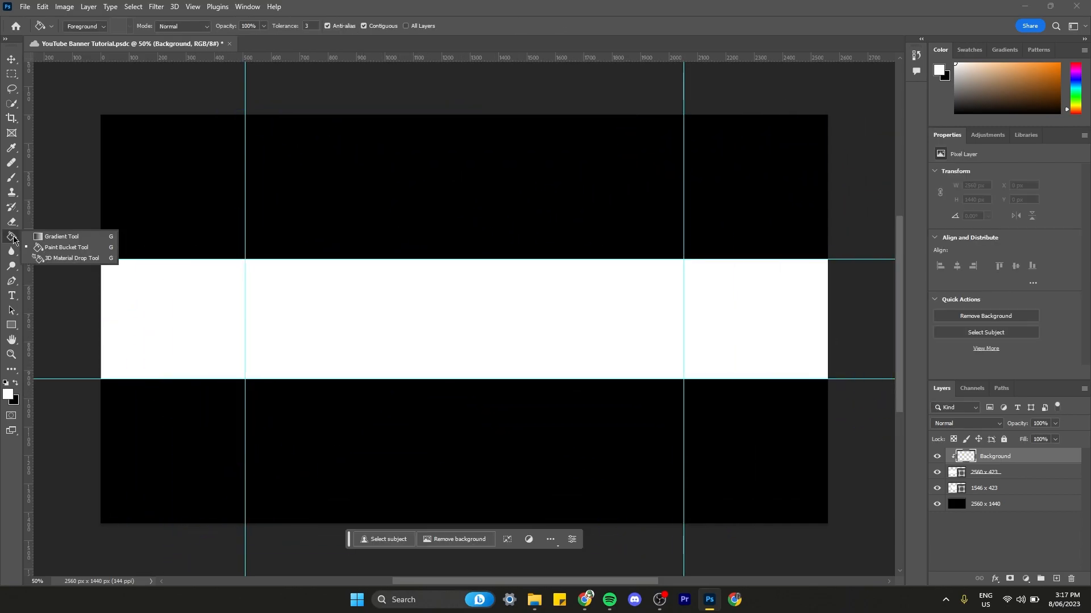
- Set the foreground colour to dark red #981010 and draw a diagonal dark red-to-yellow gradient on the Background layer with the Gradient tool
click(60, 237)
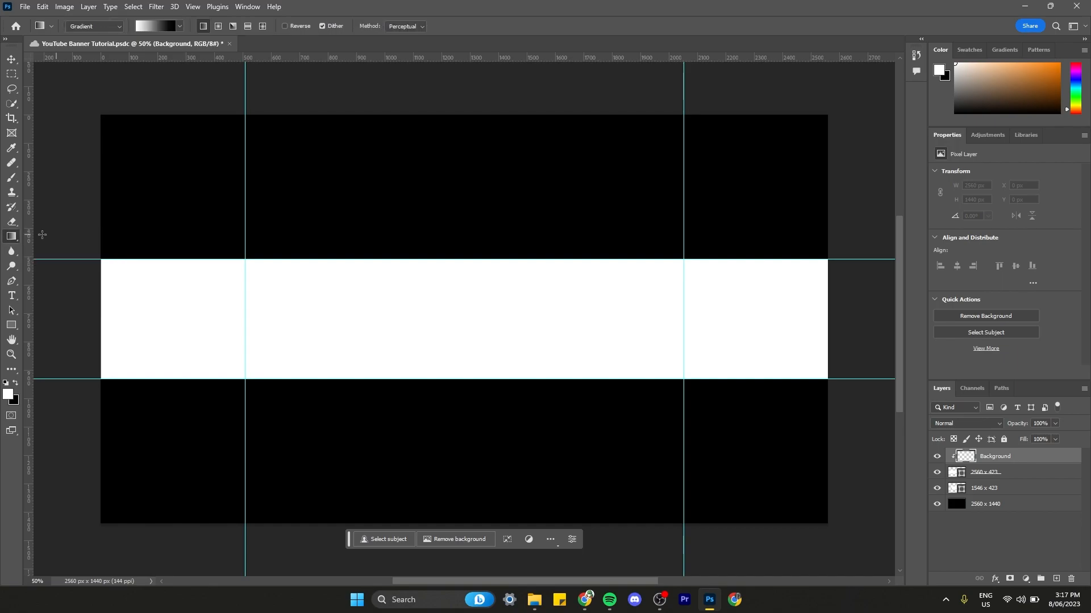
right_click(11, 236)
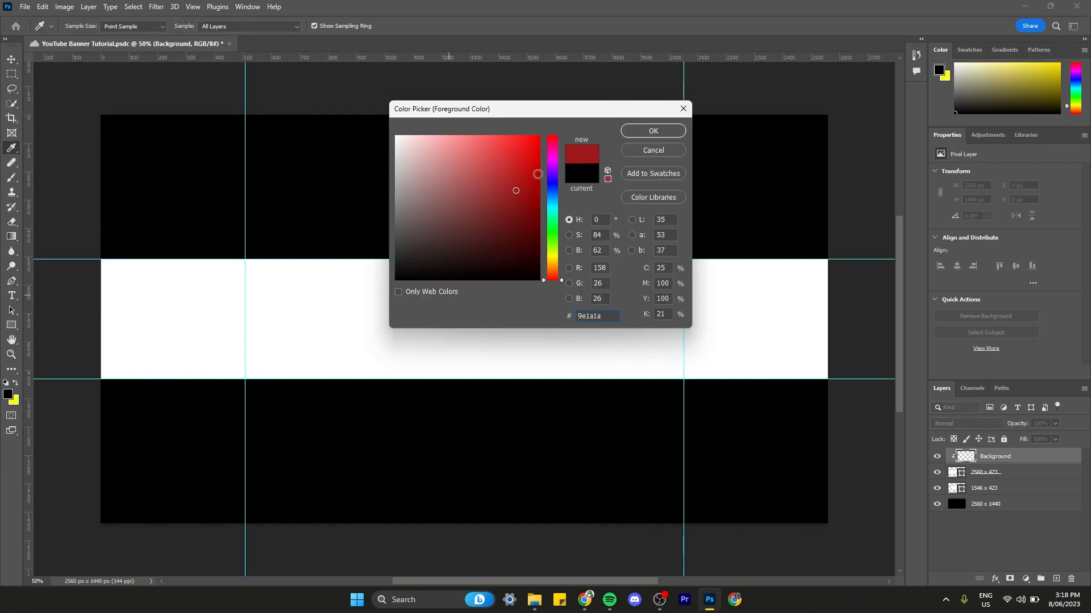
drag(516, 191, 525, 191)
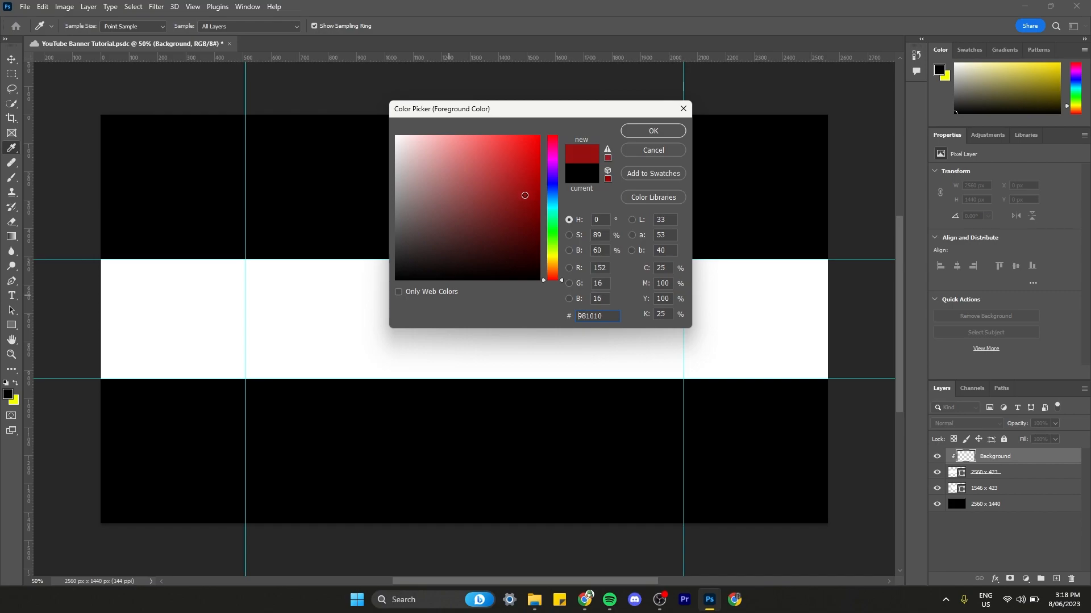
click(653, 131)
drag(460, 412, 392, 274)
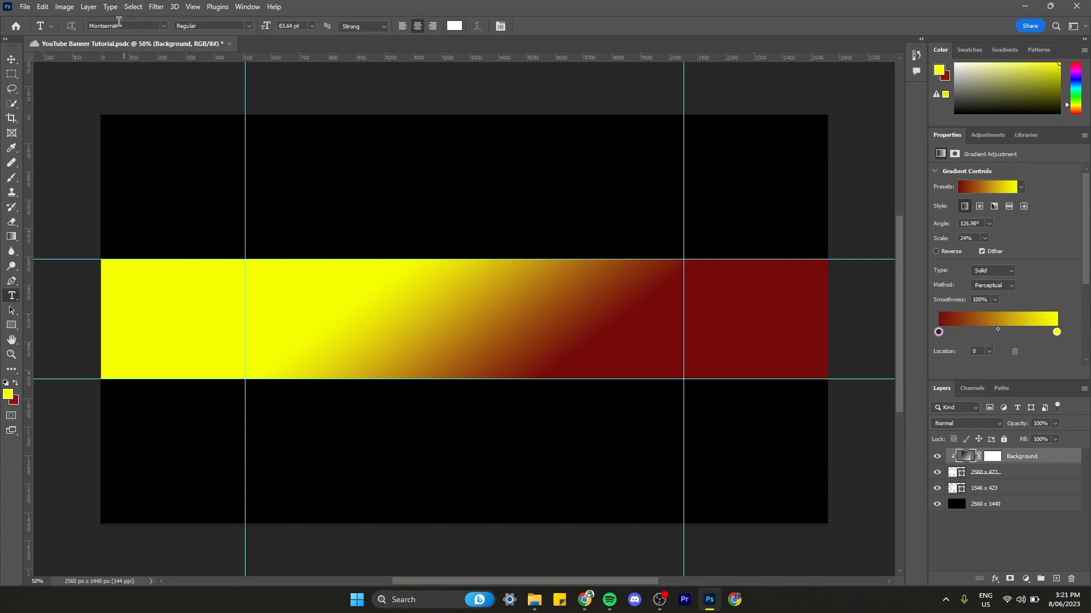
- Add the channel name as white text in Tw Cen MT Condensed Extra Bold at 83.64 pt on the gradient strip
click(164, 27)
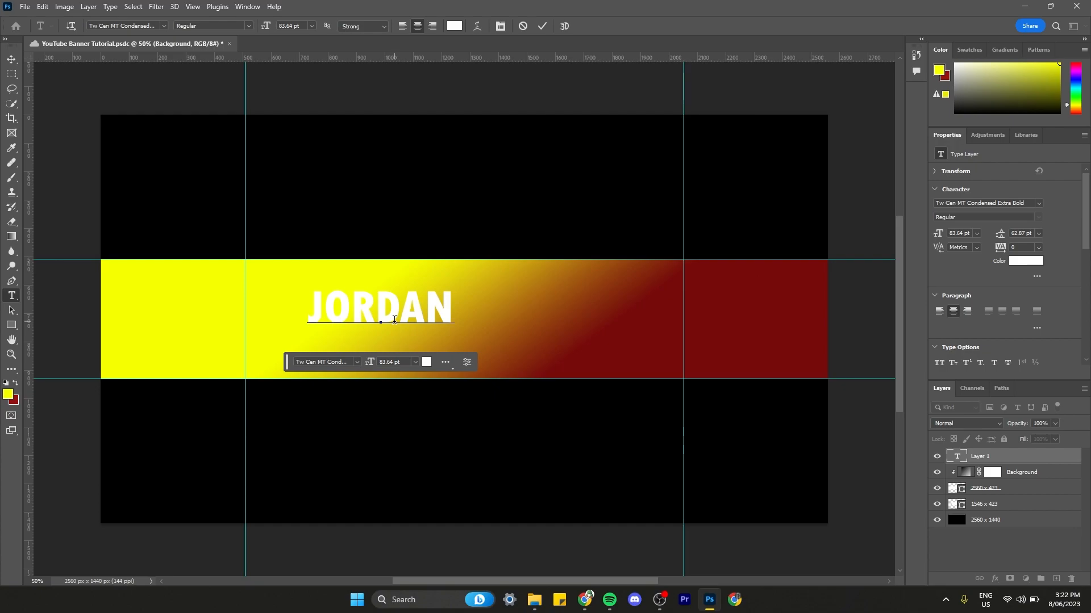
key(Escape)
- Centre the channel name text horizontally and vertically on the canvas
key(v)
click(390, 25)
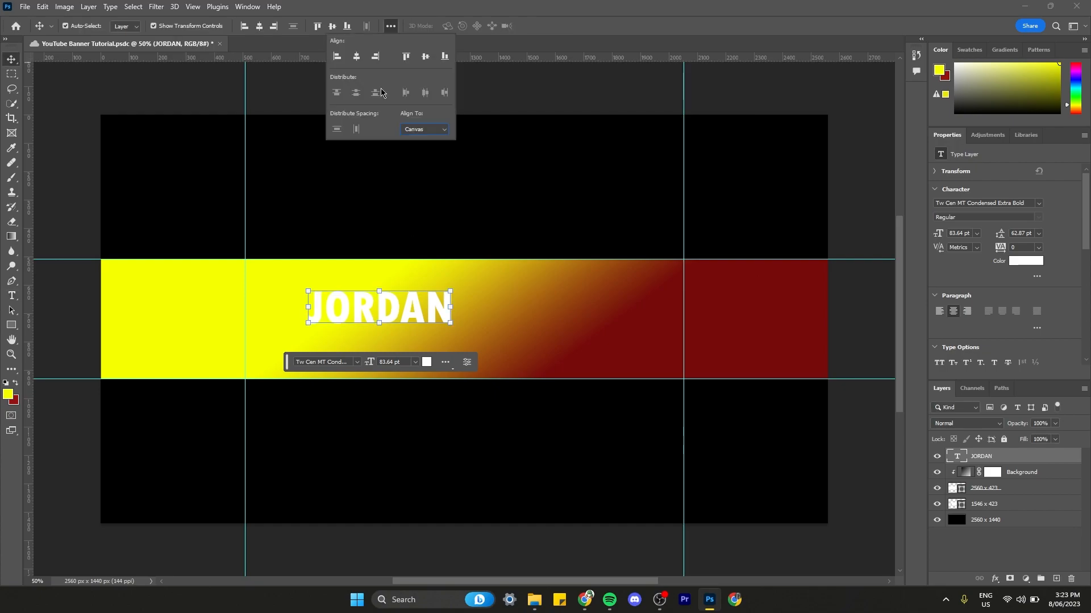
click(357, 56)
click(426, 58)
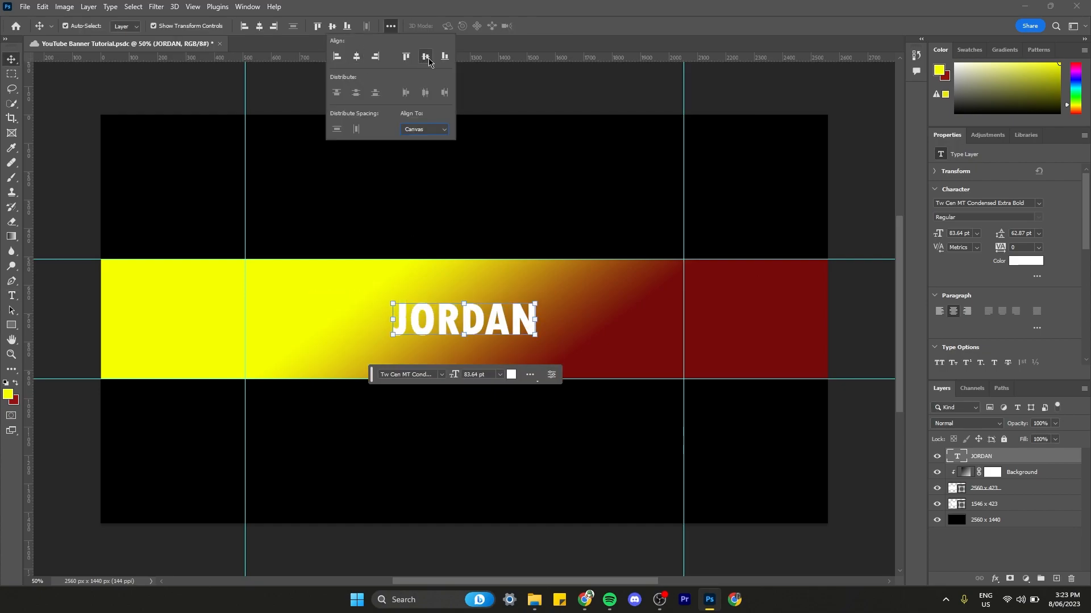
click(549, 164)
click(871, 171)
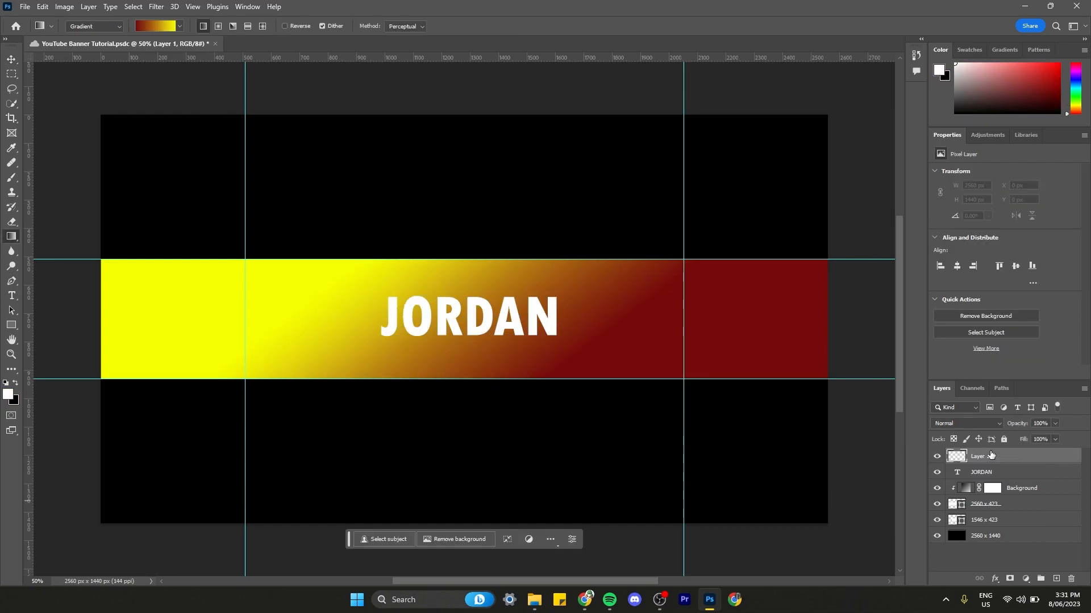
- Clip the new layer to the channel name text and draw a diagonal dark red-to-yellow gradient across the letters
right_click(999, 456)
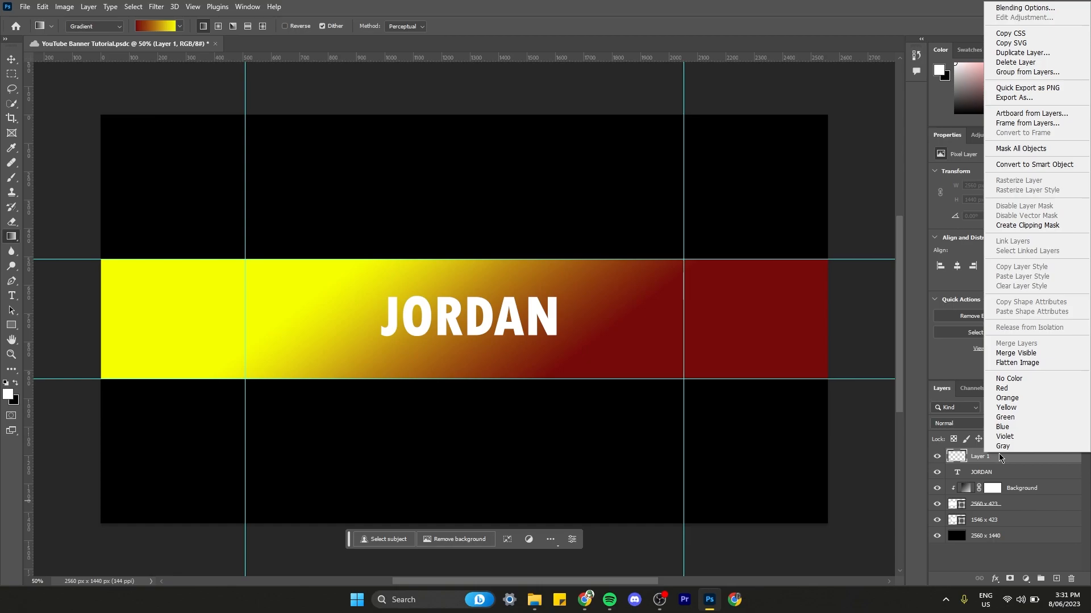
drag(401, 225, 574, 401)
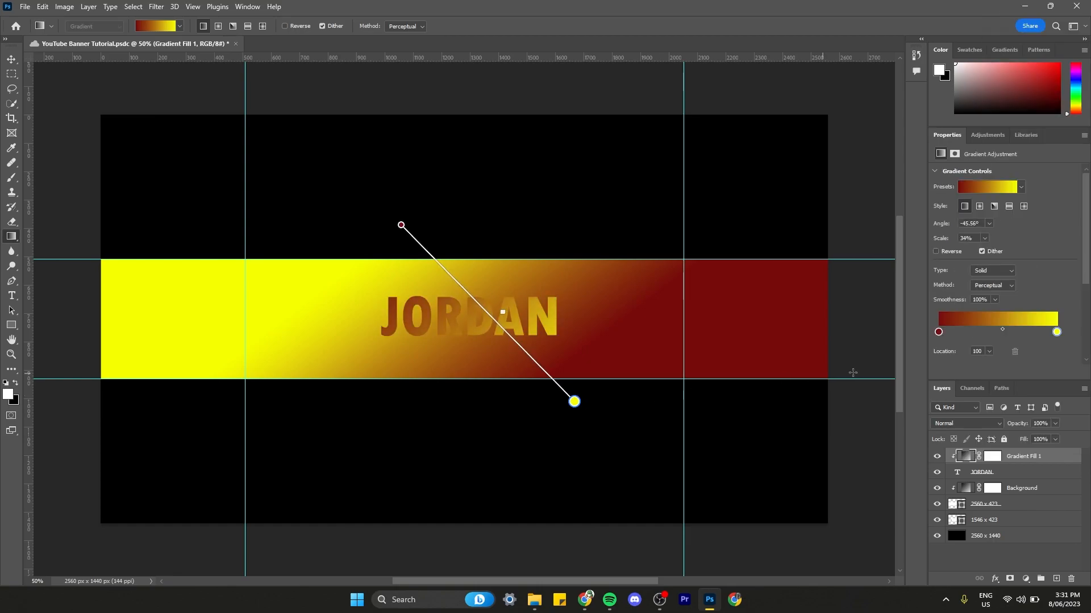
- Recolour the channel name's gradient to run from black to white
click(996, 271)
click(995, 273)
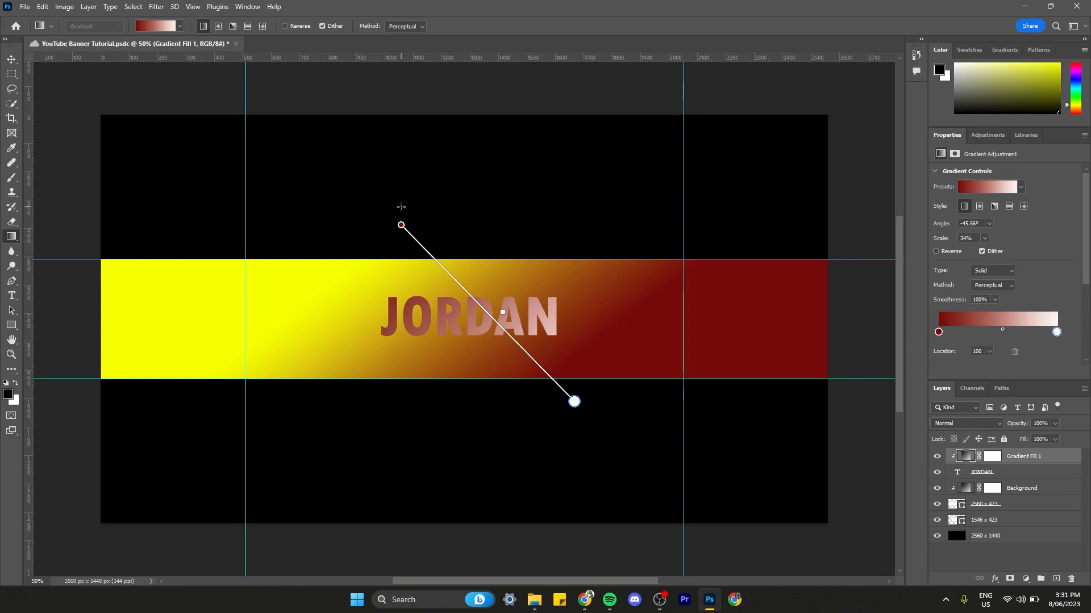
double_click(401, 225)
drag(406, 232, 415, 296)
click(440, 309)
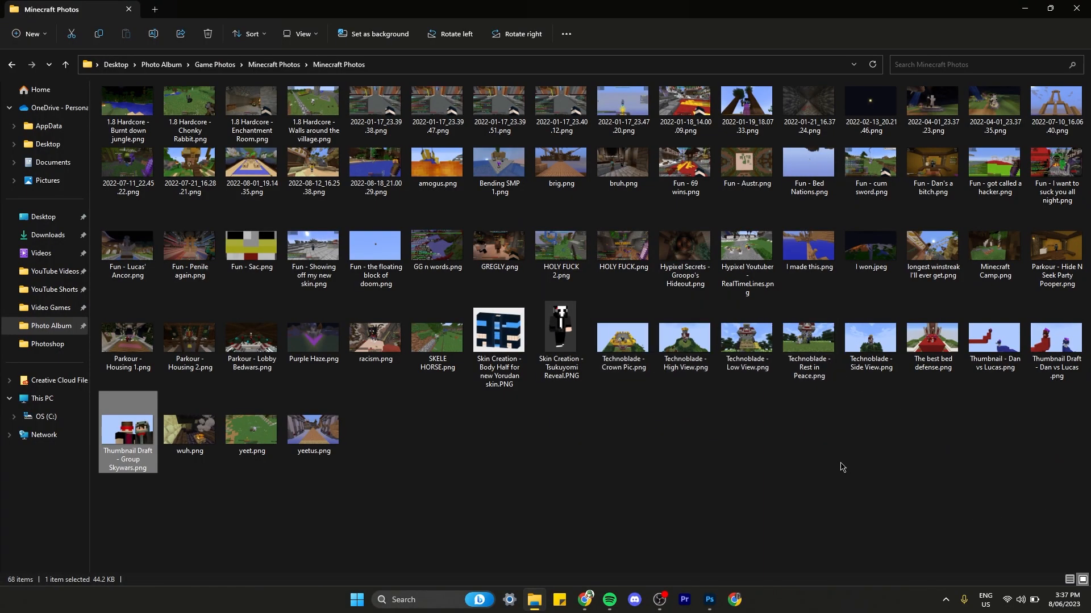
- Select the purple-armoured character in Bending SMP 1.png using the Quick Selection tool with a brush size of 20
ctrl+scroll(835, 468, up, 3)
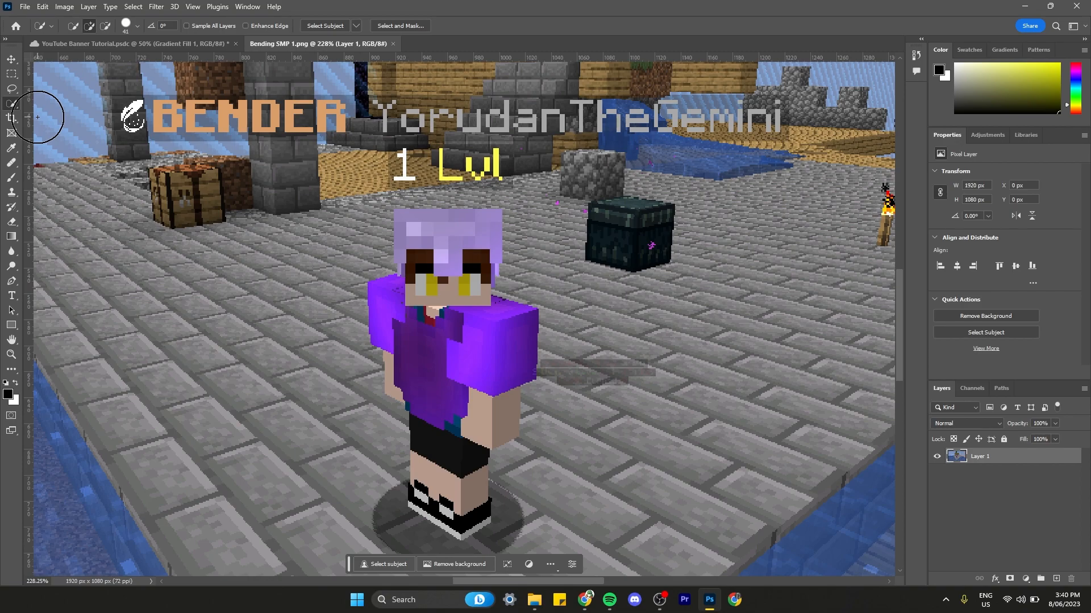
click(127, 32)
drag(93, 61, 82, 61)
click(436, 248)
mouse_move(435, 247)
mouse_down()
mouse_move(412, 225)
mouse_move(478, 221)
mouse_move(480, 263)
mouse_move(452, 302)
mouse_move(461, 327)
mouse_move(419, 310)
mouse_move(392, 319)
mouse_move(414, 386)
mouse_move(398, 387)
mouse_move(392, 364)
mouse_move(484, 415)
mouse_move(455, 412)
mouse_move(440, 454)
mouse_move(470, 517)
mouse_up()
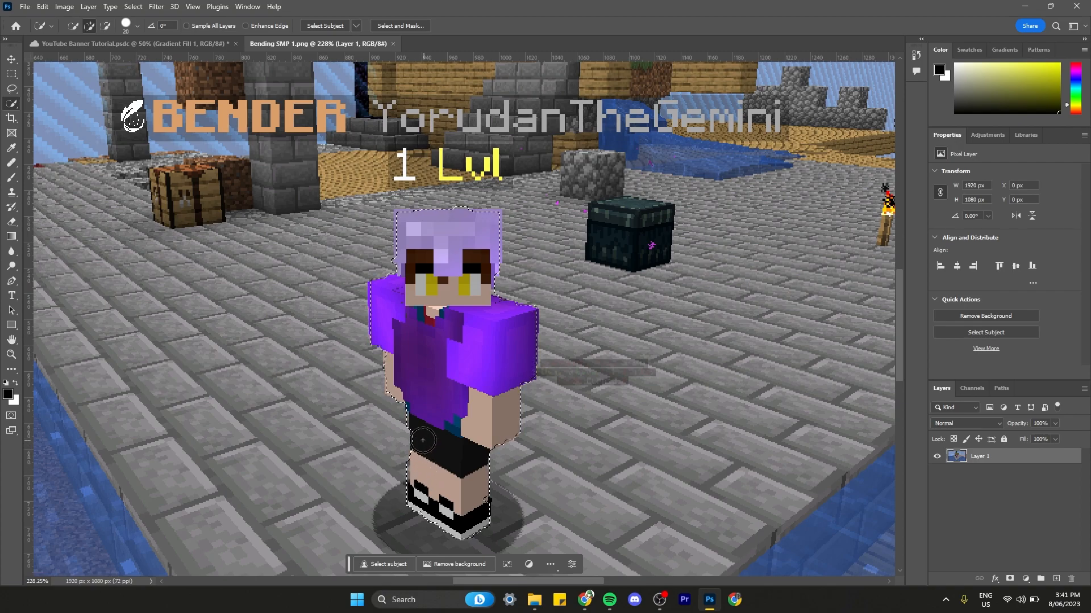
drag(422, 419, 395, 387)
mouse_move(406, 248)
mouse_down()
mouse_move(425, 219)
mouse_move(480, 215)
mouse_move(494, 224)
mouse_up()
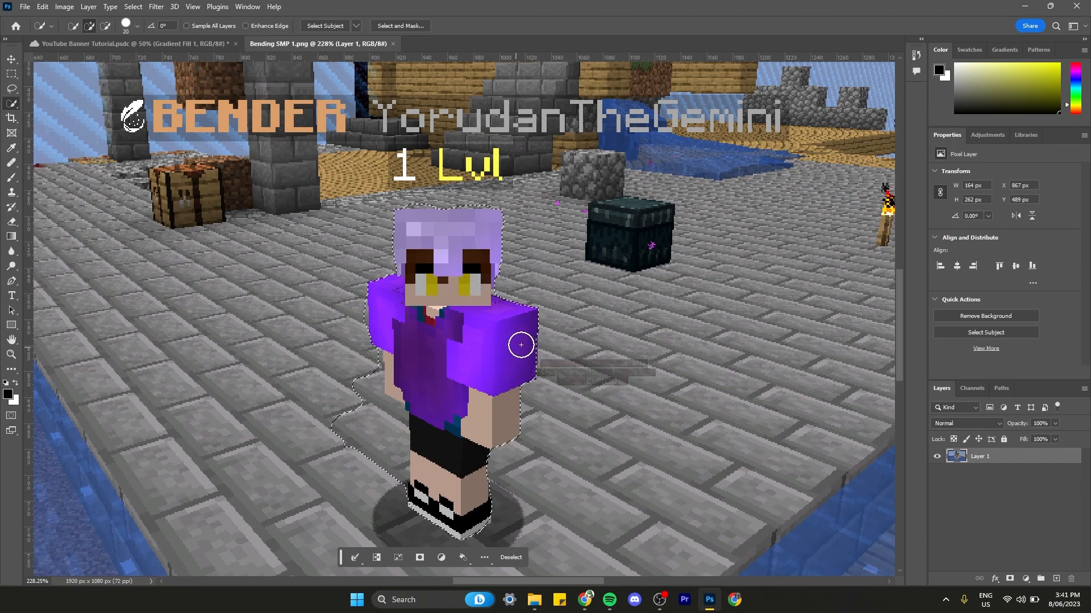
drag(523, 334, 523, 372)
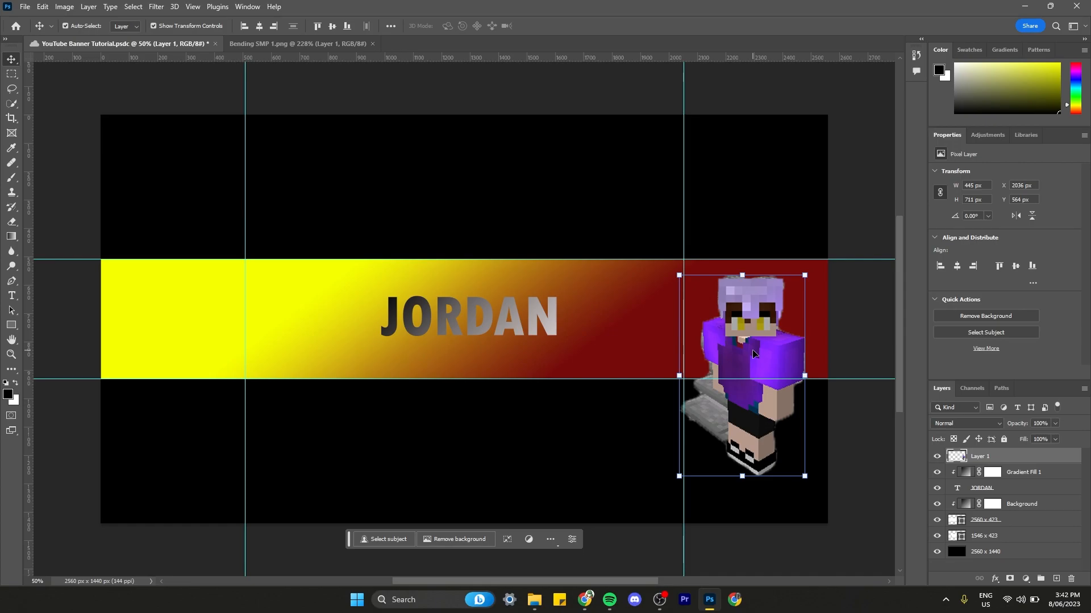
- Select the leftover grey floor beside the pasted character in the banner with the Magic Wand tool
click(12, 105)
click(63, 125)
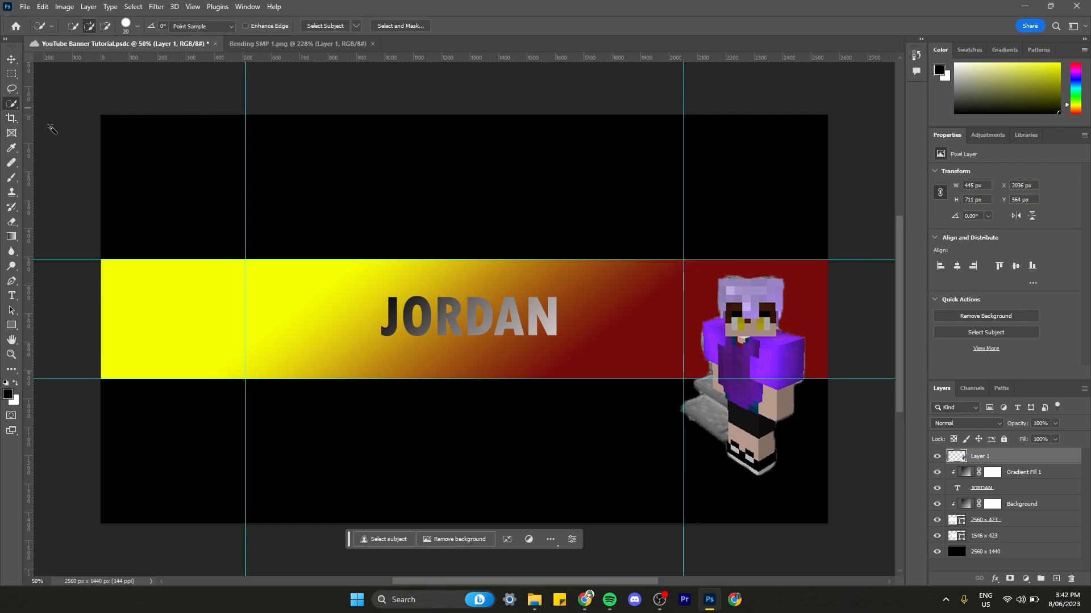
click(709, 416)
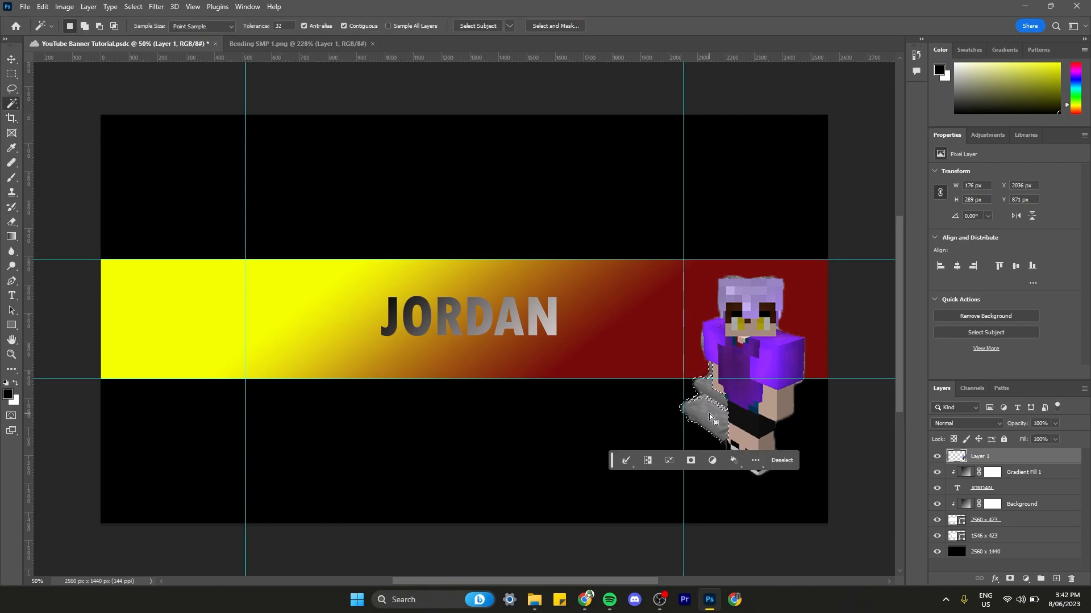